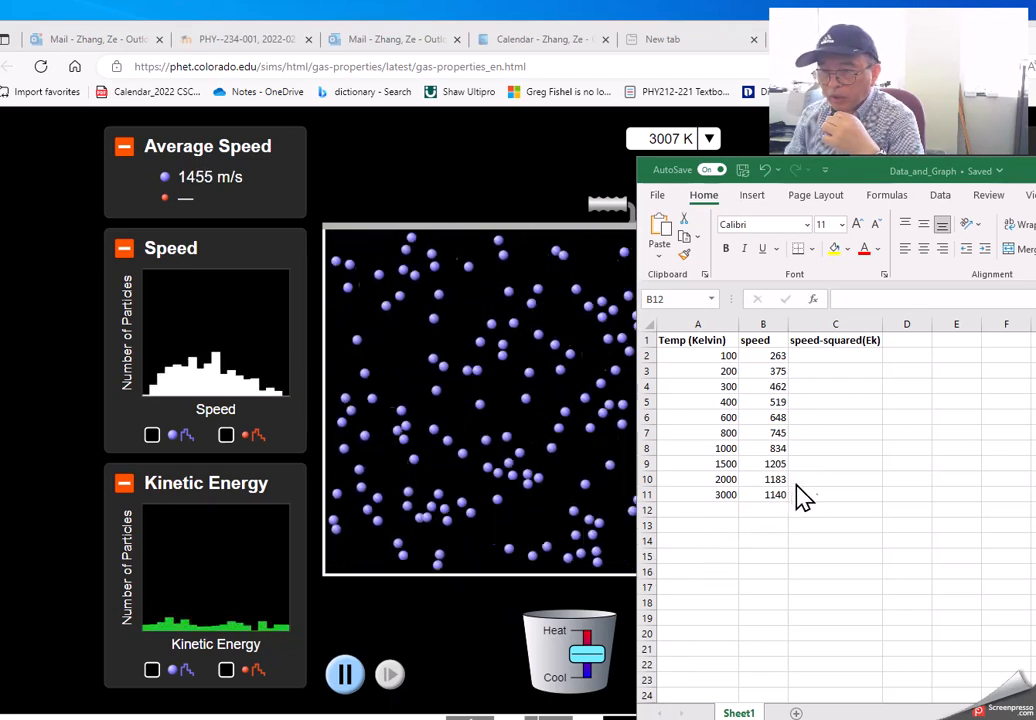
Step: Enter the formula =B2^2 in cell C2 to square the first speed value
click(804, 356)
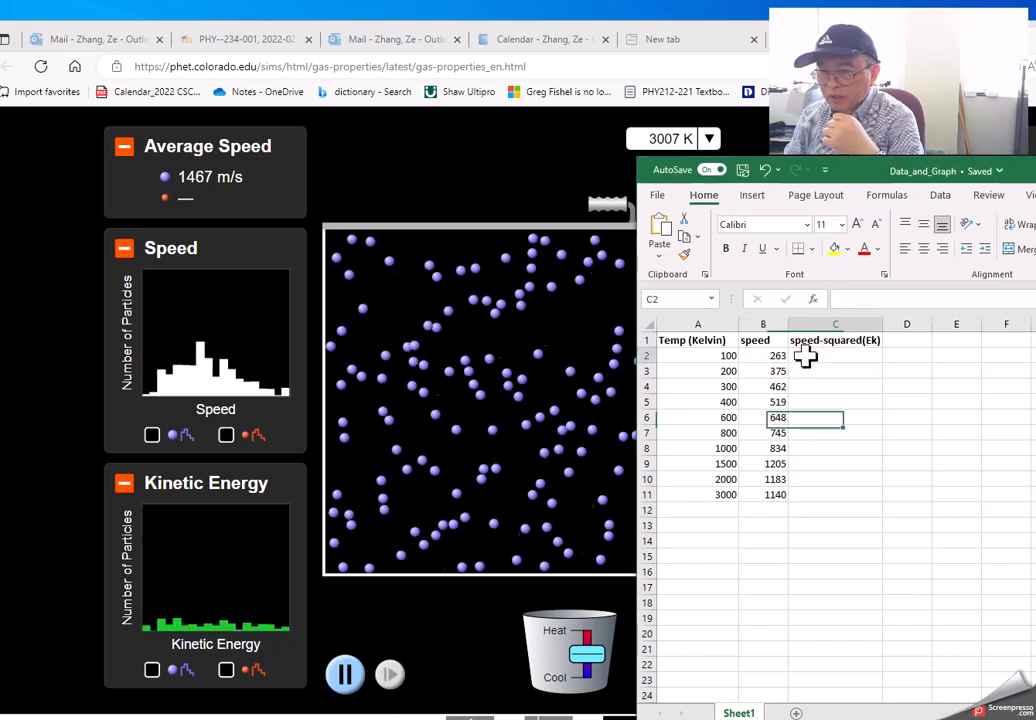
click(775, 358)
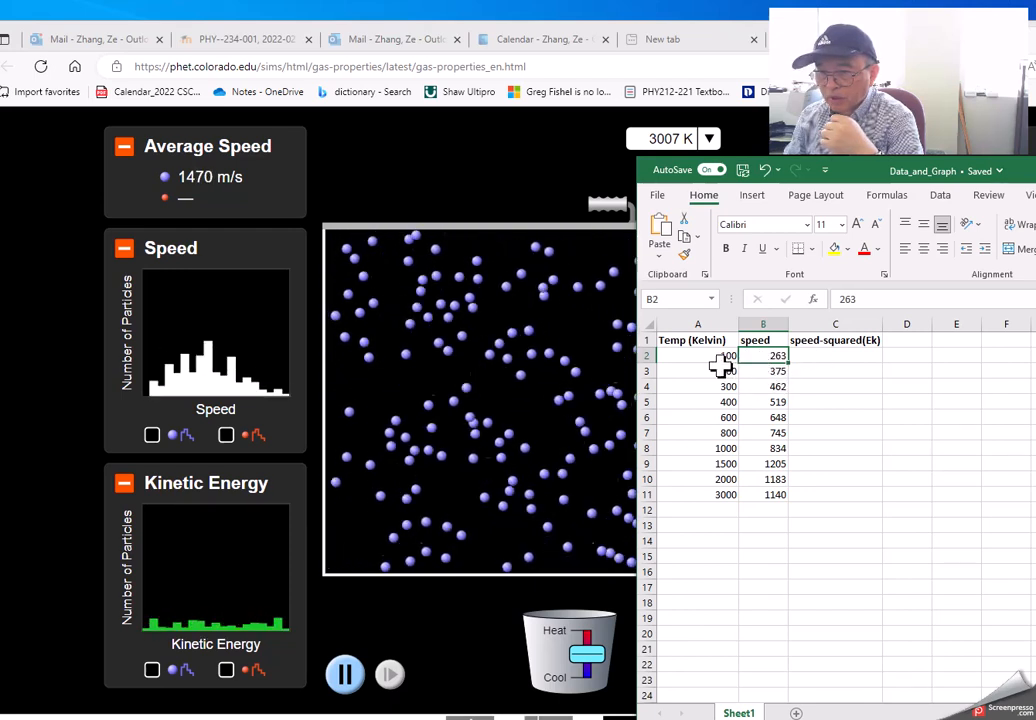
click(826, 352)
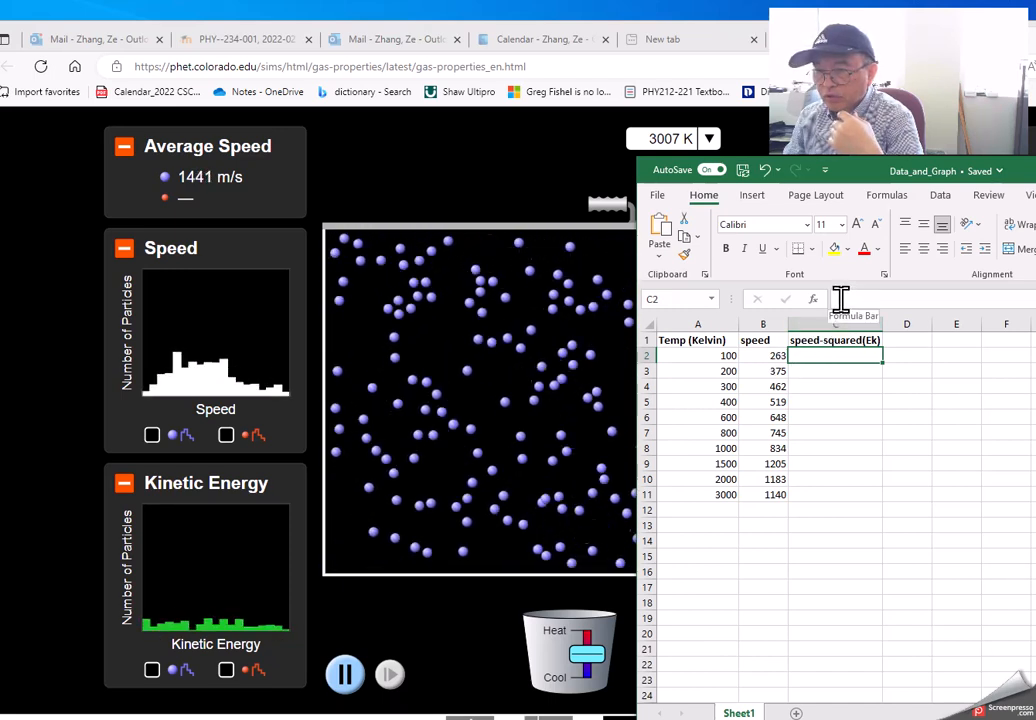
click(821, 362)
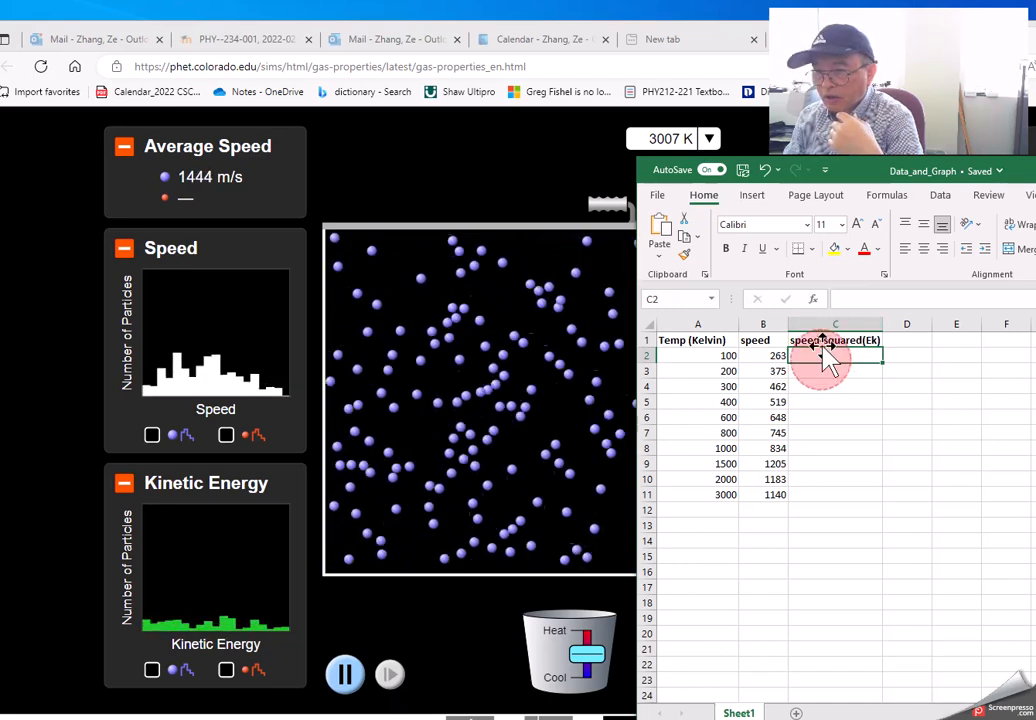
click(838, 300)
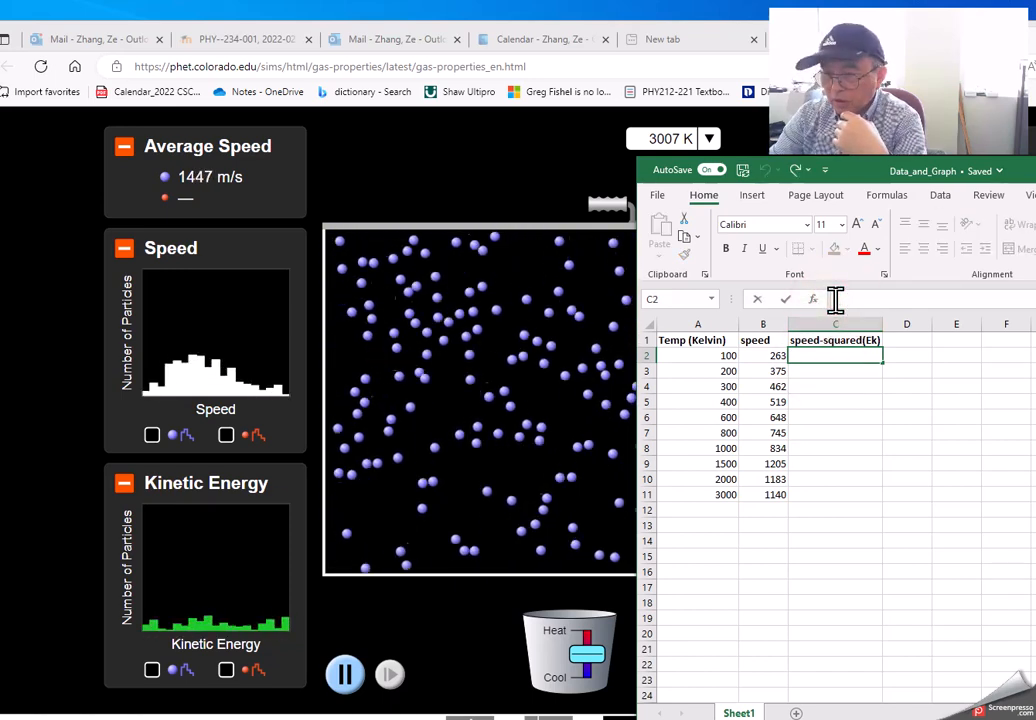
text(=)
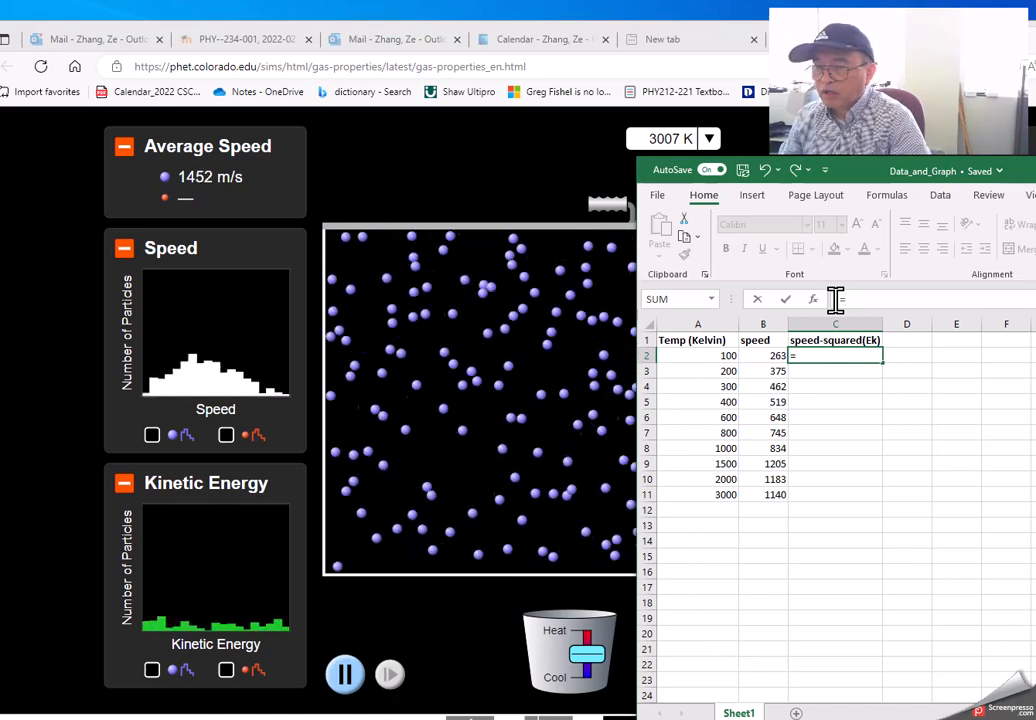
click(777, 359)
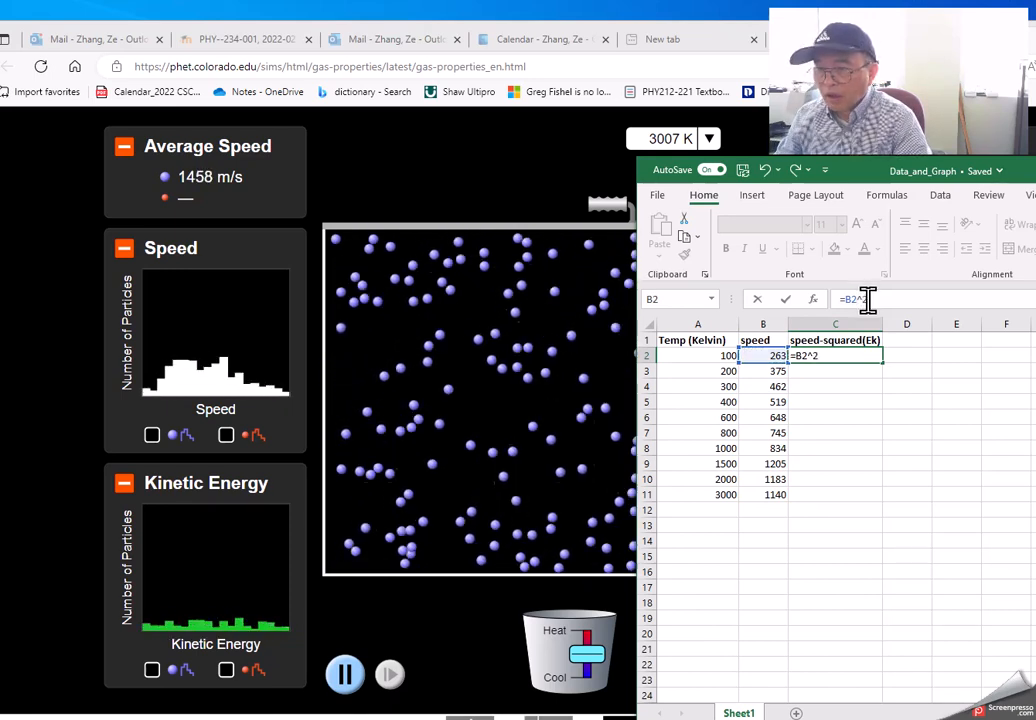
key(Return)
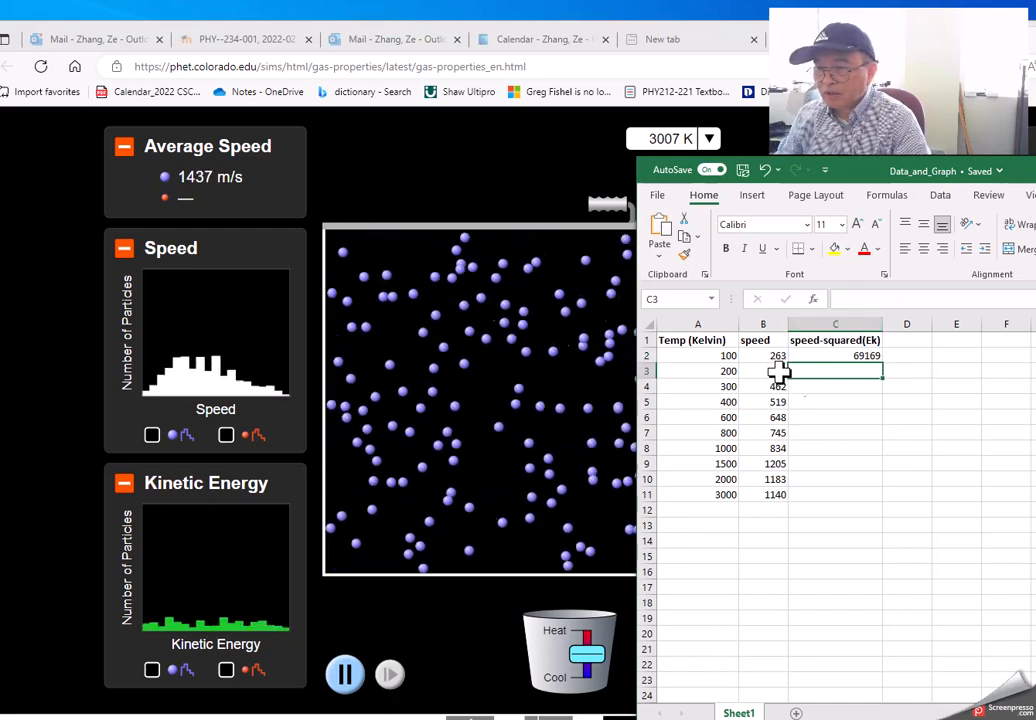
Step: Fill the speed-squared formula from C2 down through C11
click(860, 353)
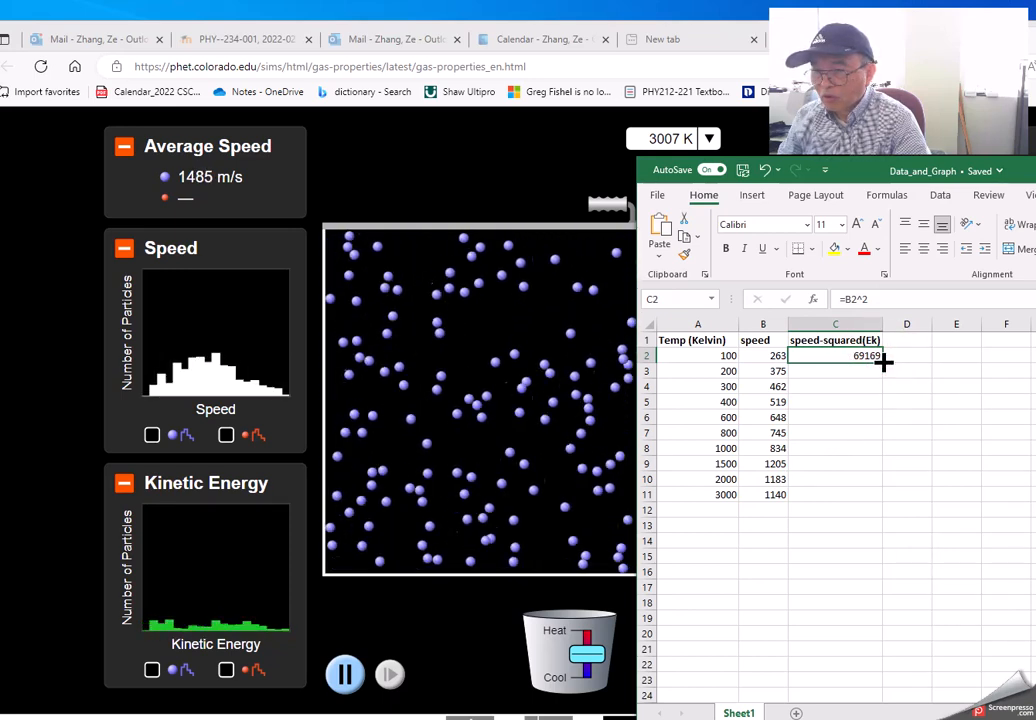
drag(883, 364, 882, 363)
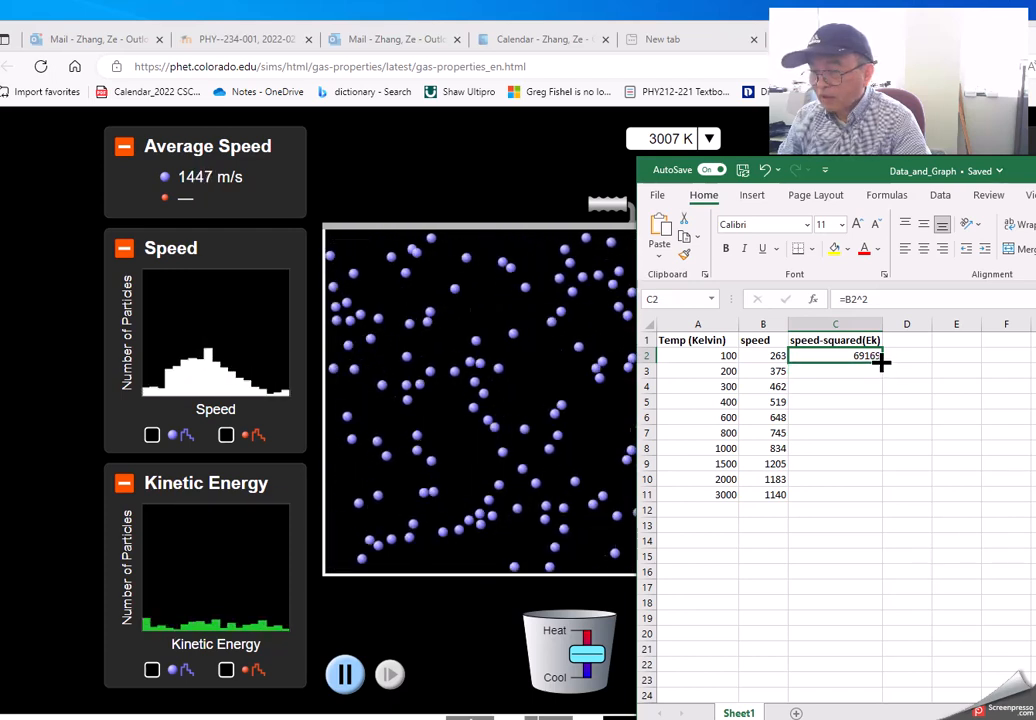
drag(882, 363, 876, 499)
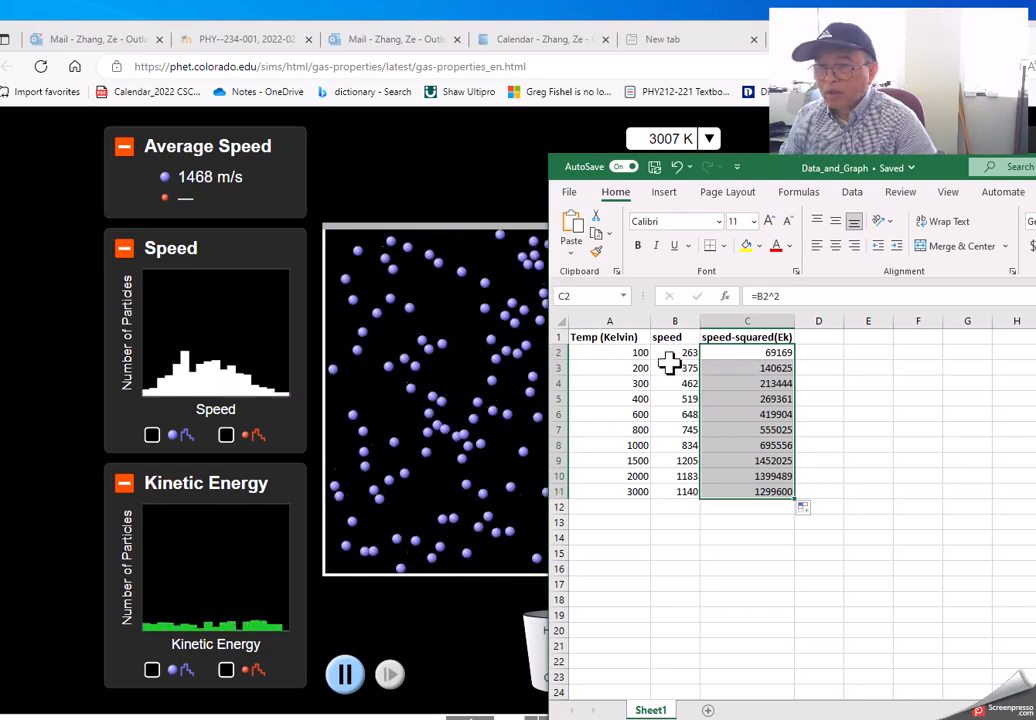
click(666, 197)
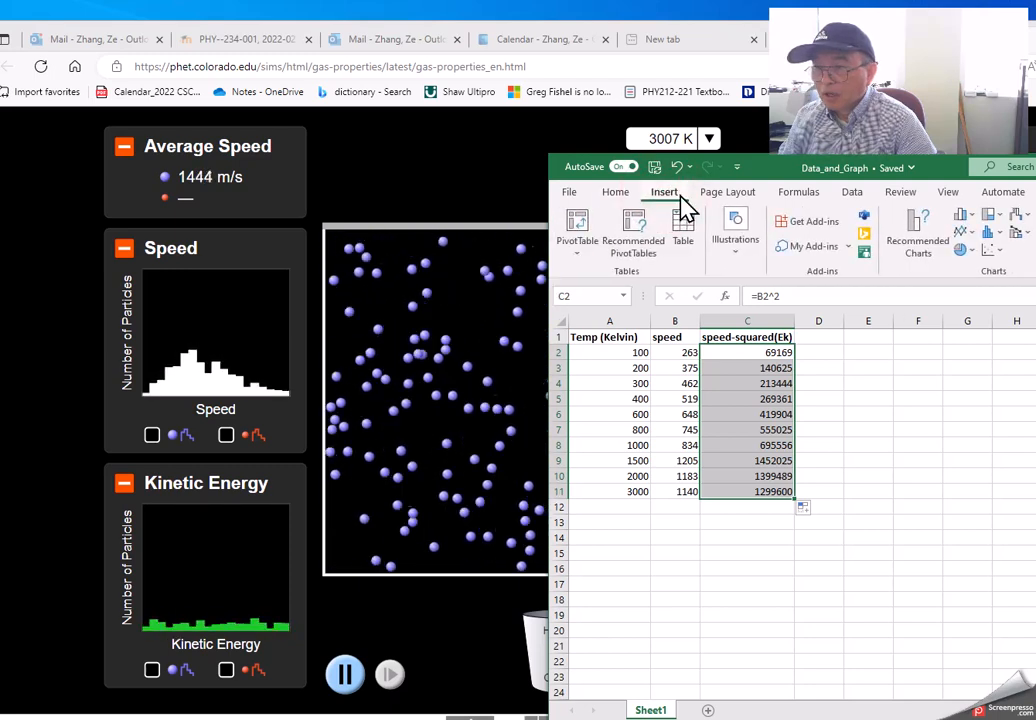
click(993, 252)
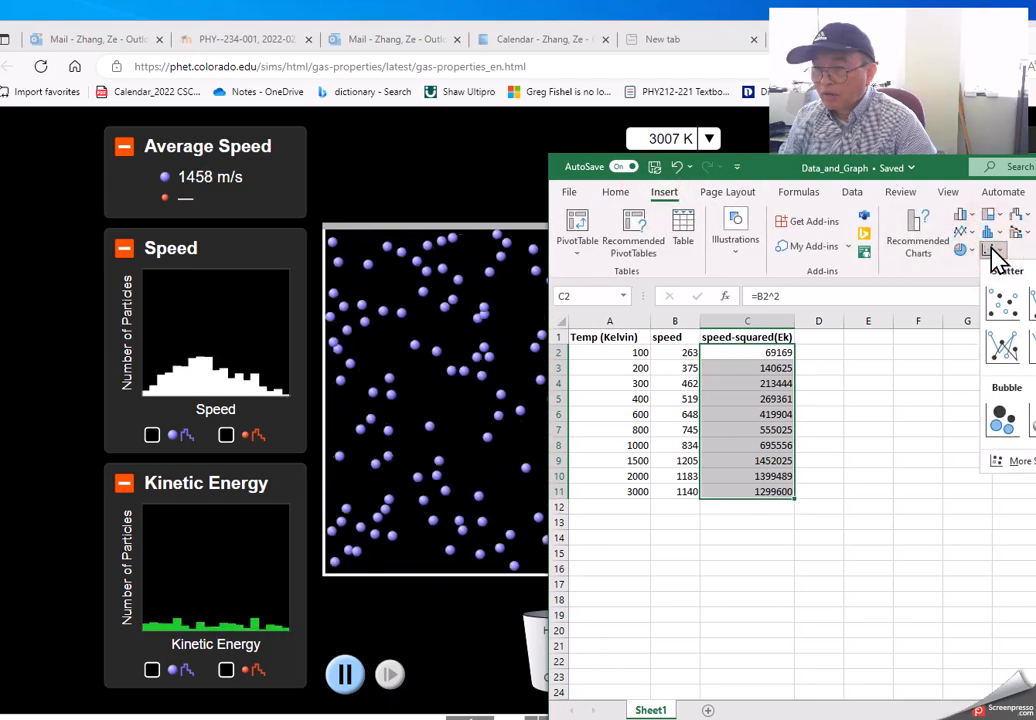
click(1002, 302)
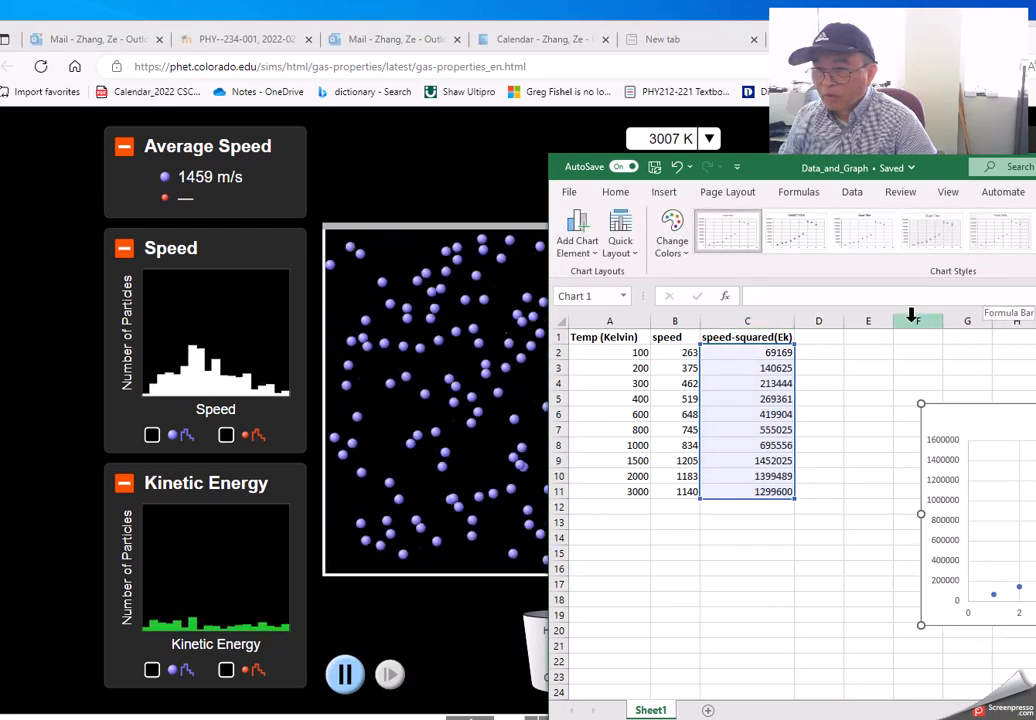
click(628, 357)
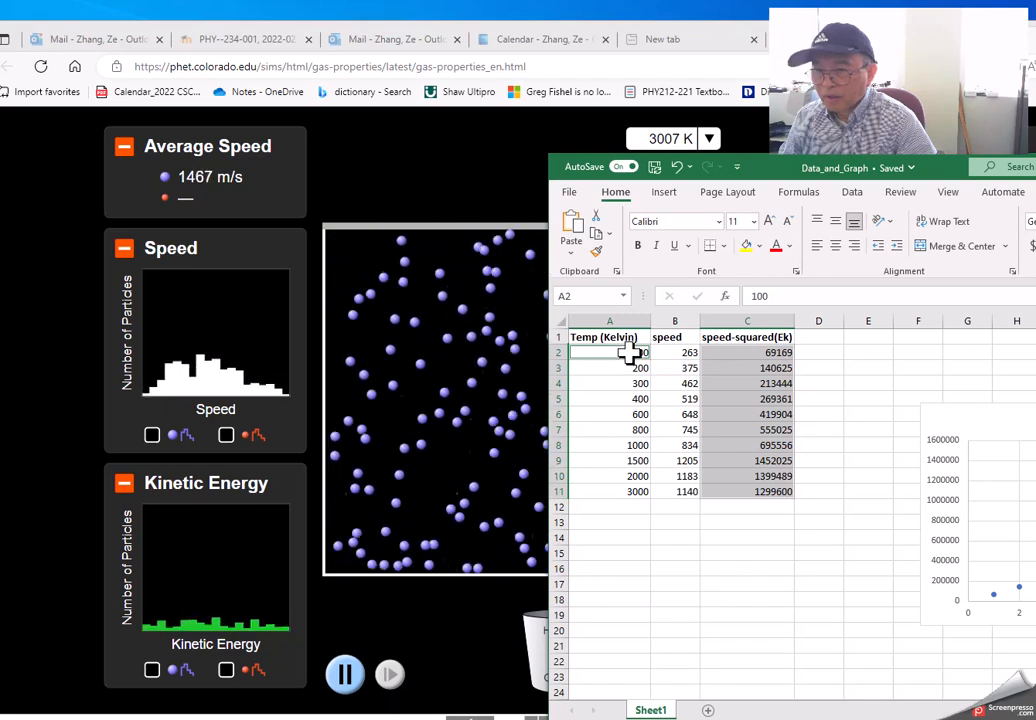
drag(628, 357, 749, 488)
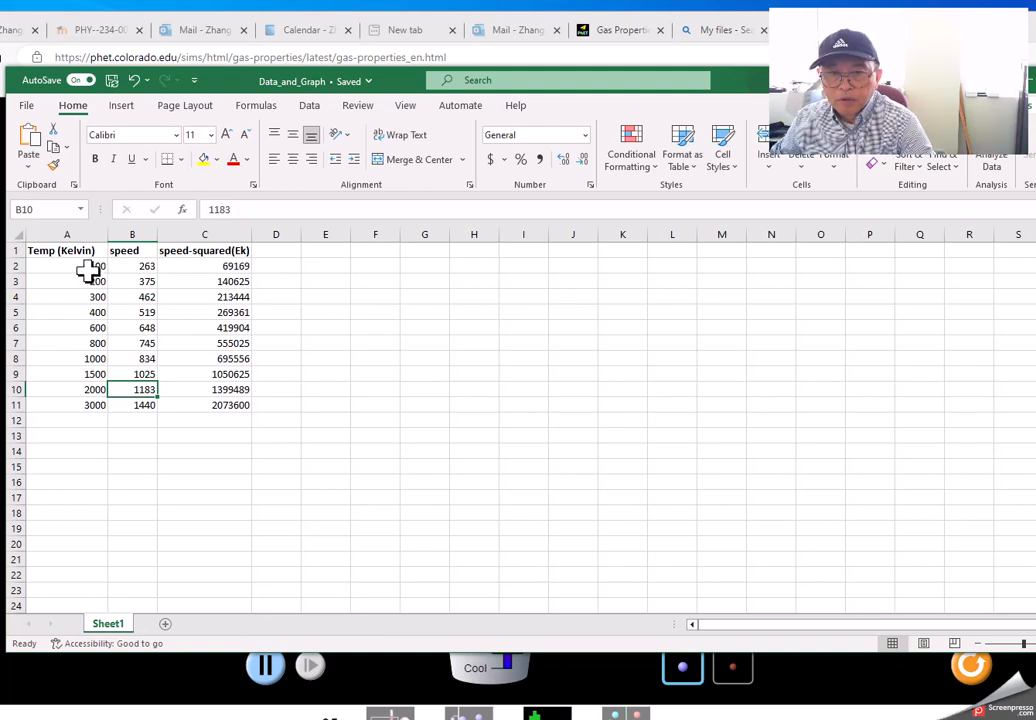
Step: Insert a markers-only scatter chart of speed against Temp (Kelvin) from columns A and B, and shift it farther from the data
click(83, 234)
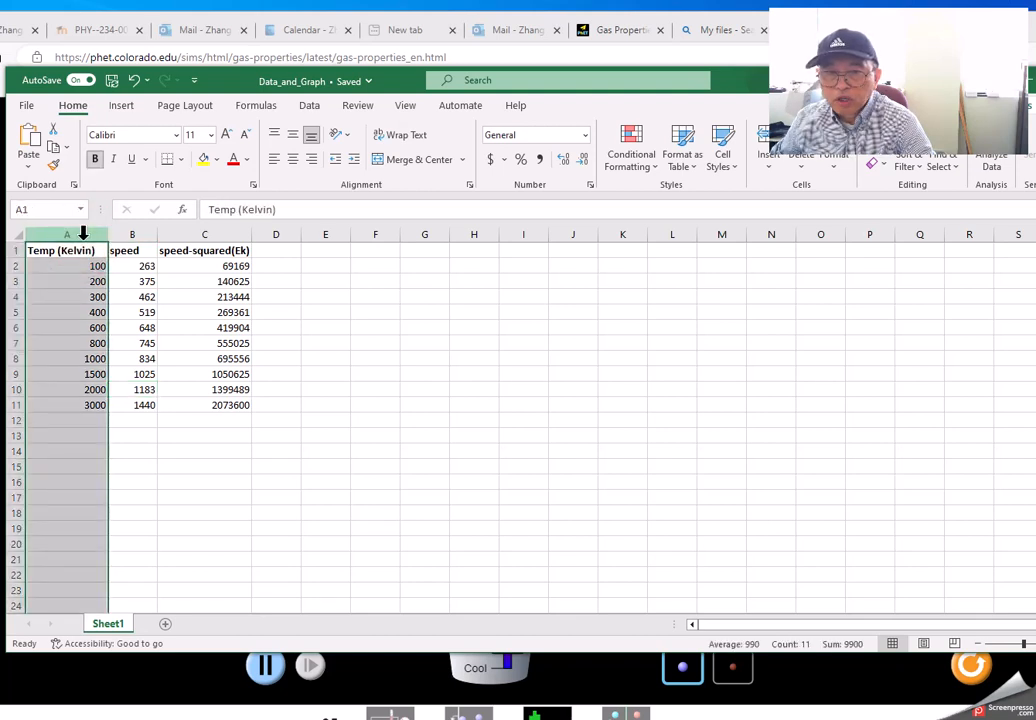
ctrl+click(129, 234)
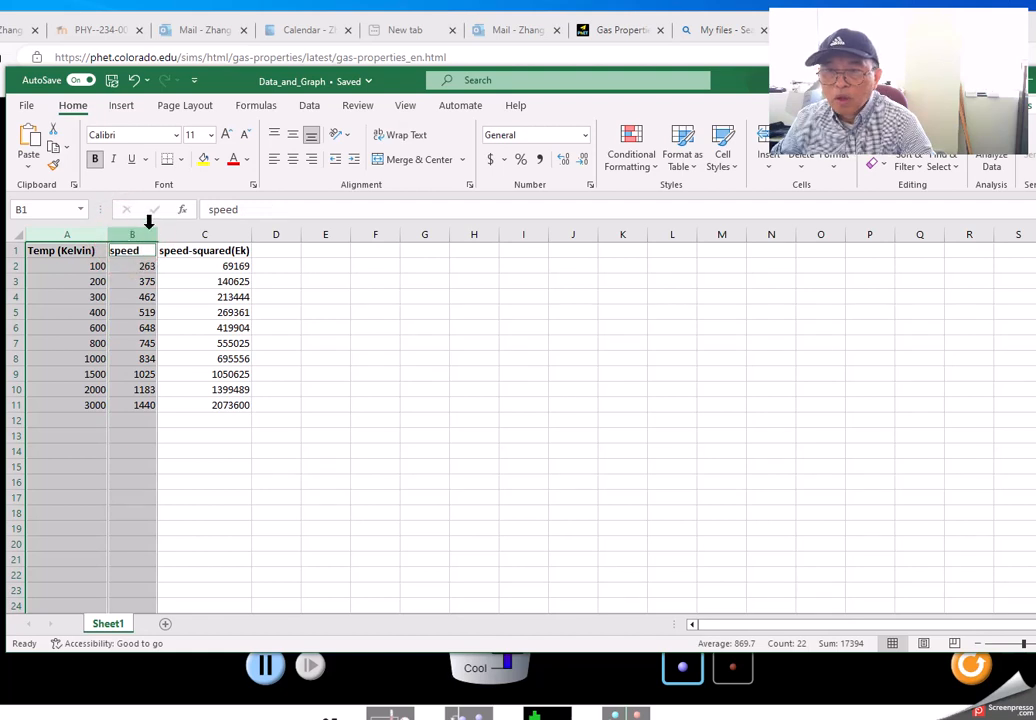
click(124, 112)
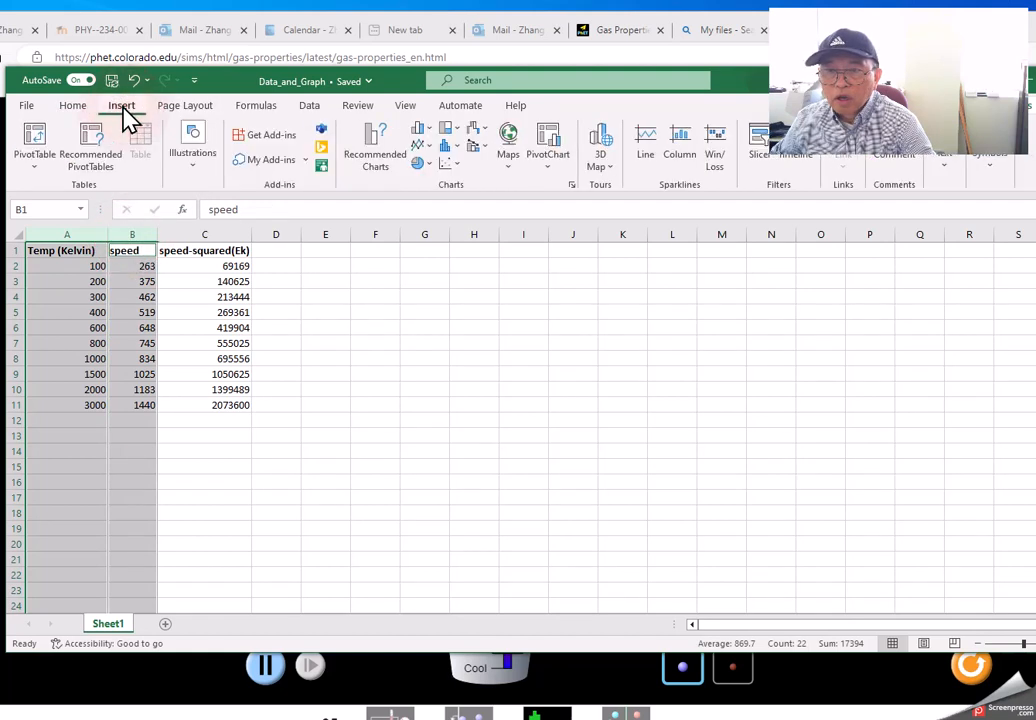
click(446, 164)
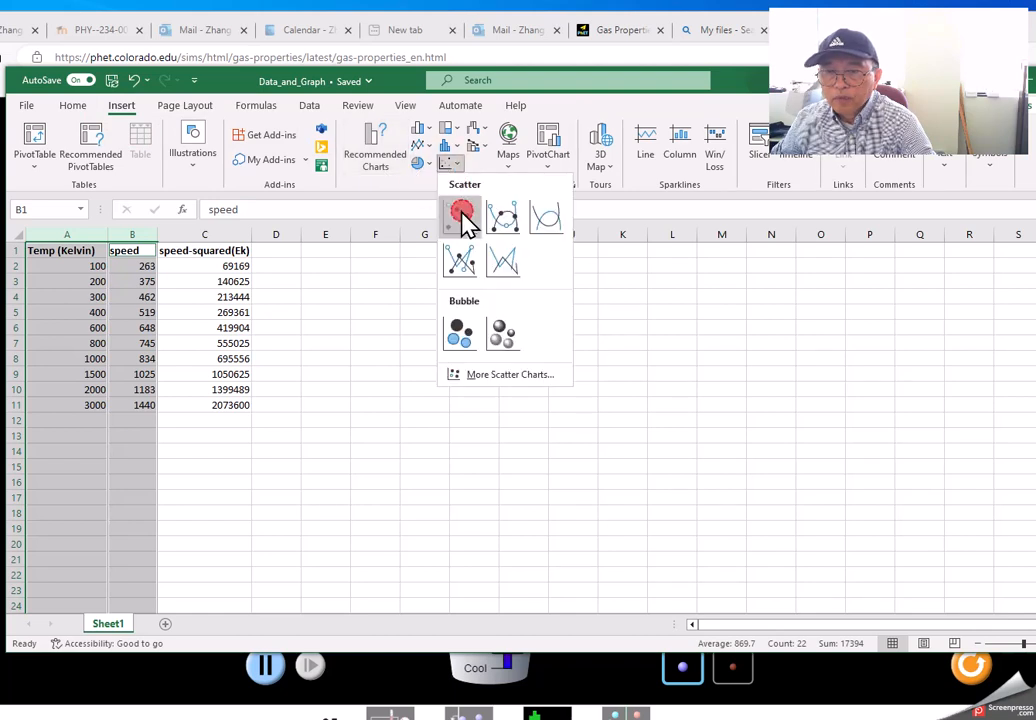
click(461, 215)
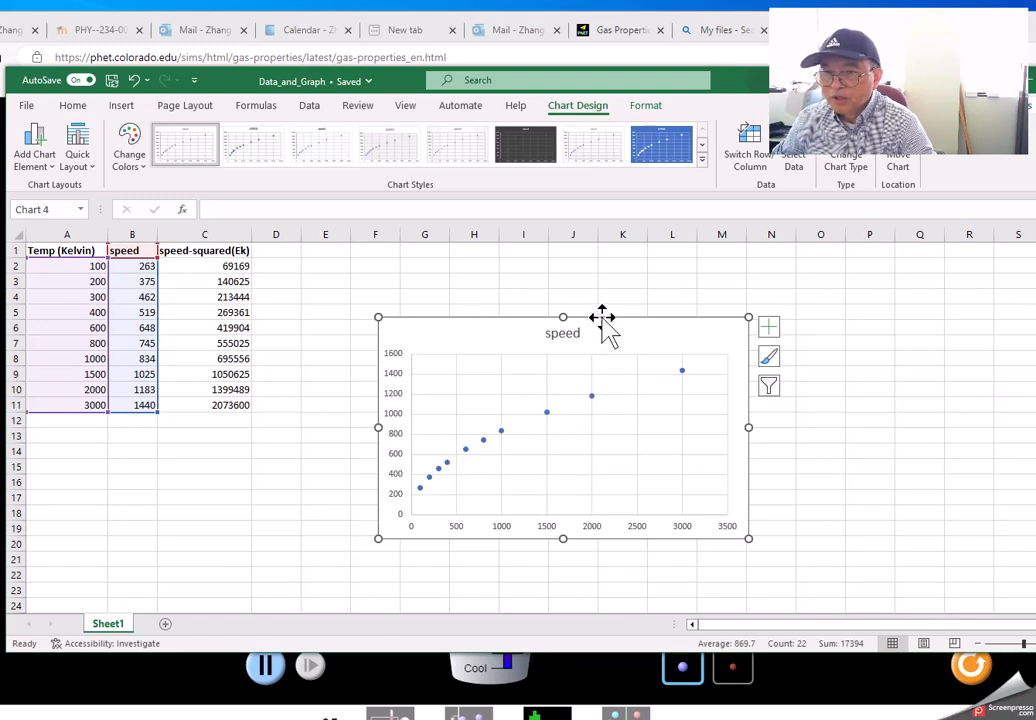
drag(601, 320, 746, 297)
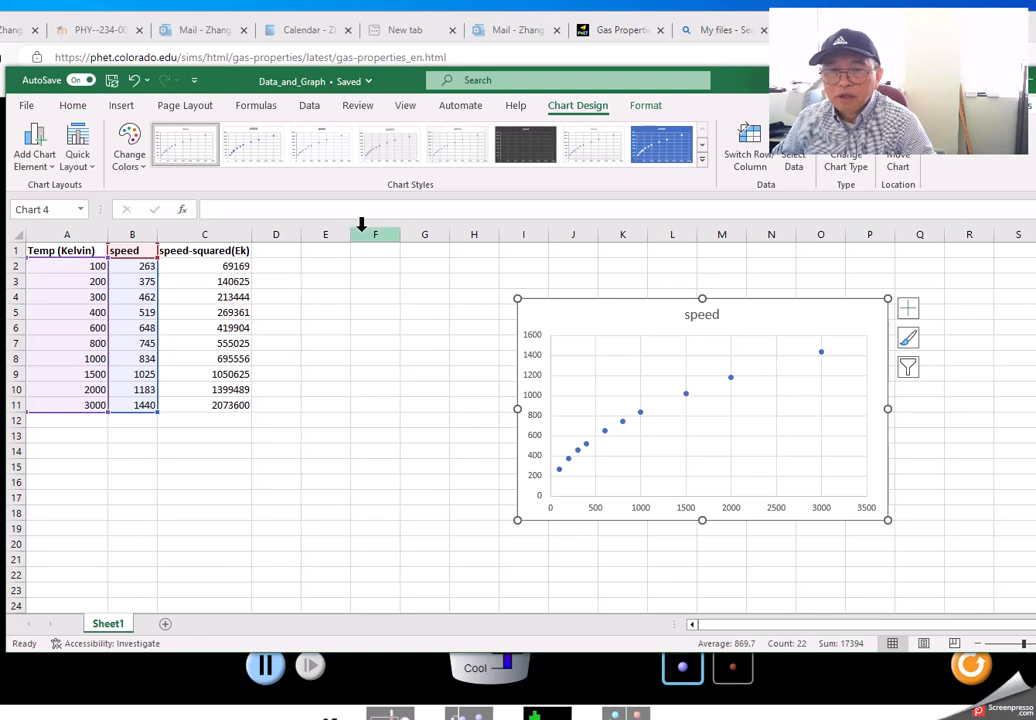
Step: Insert a markers-only scatter chart of speed-squared(Ek) against Temp (Kelvin) using columns A and C
click(78, 235)
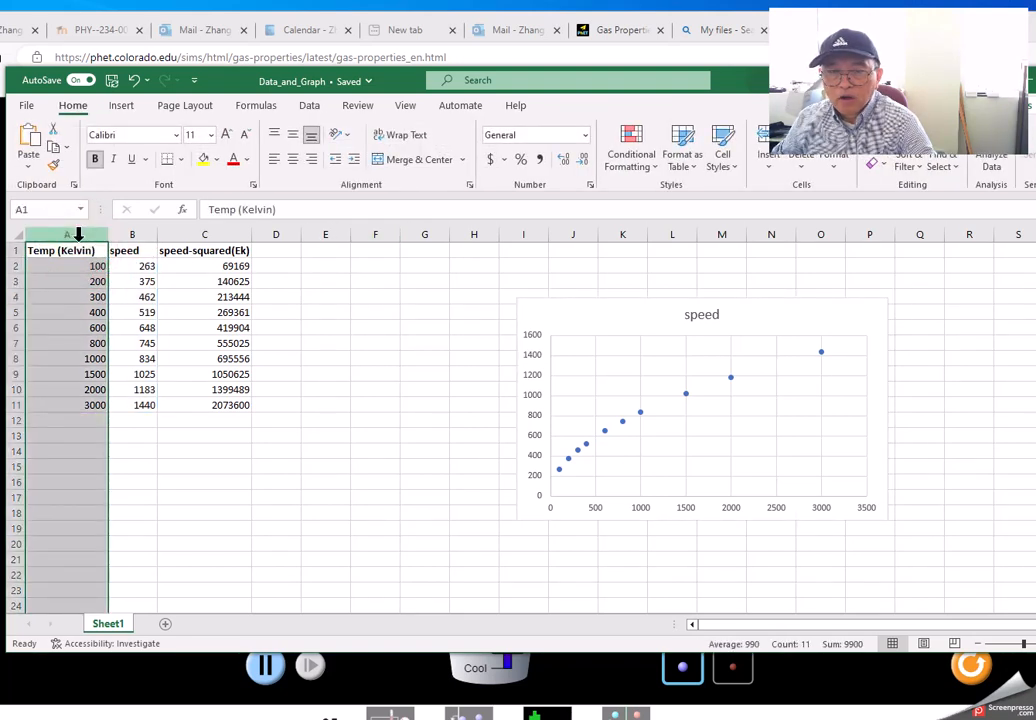
ctrl+click(196, 236)
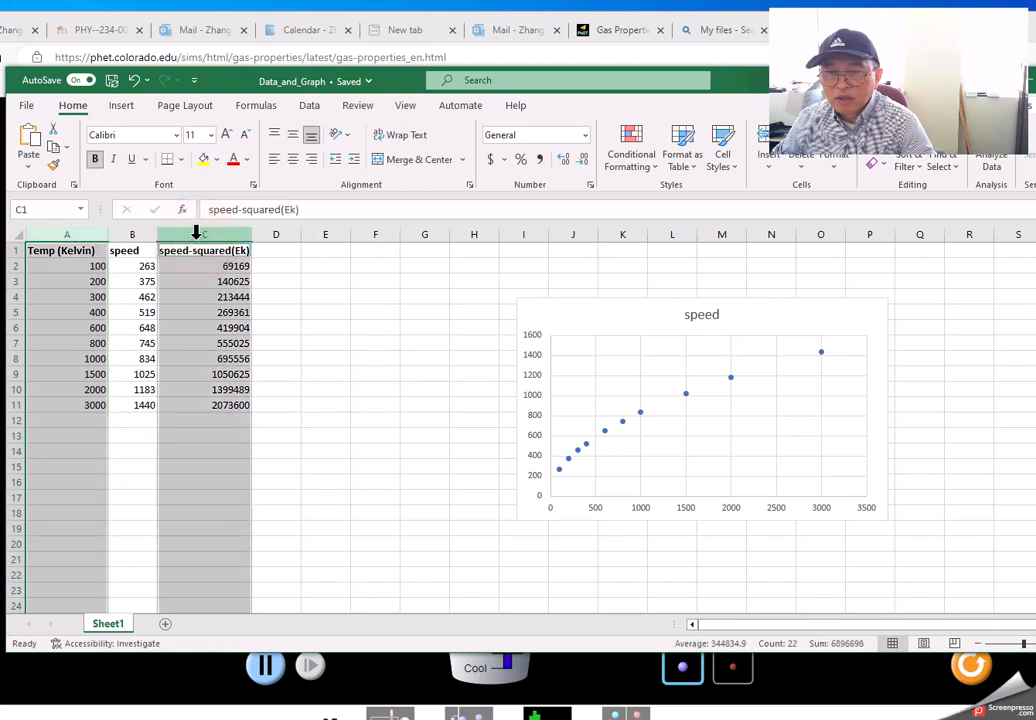
click(121, 108)
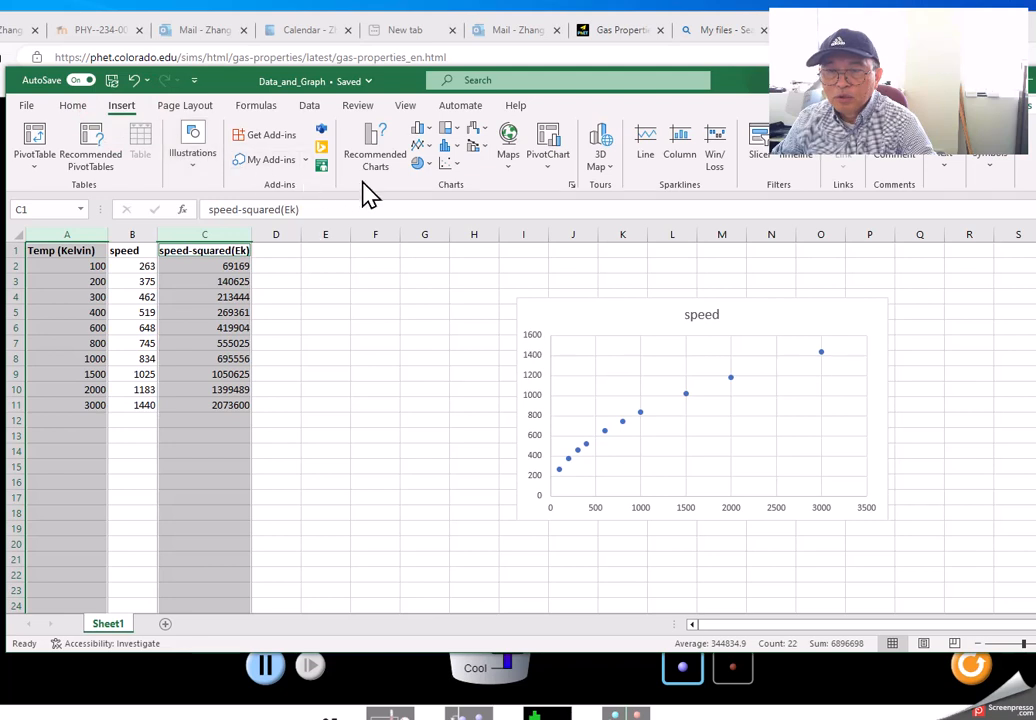
click(448, 170)
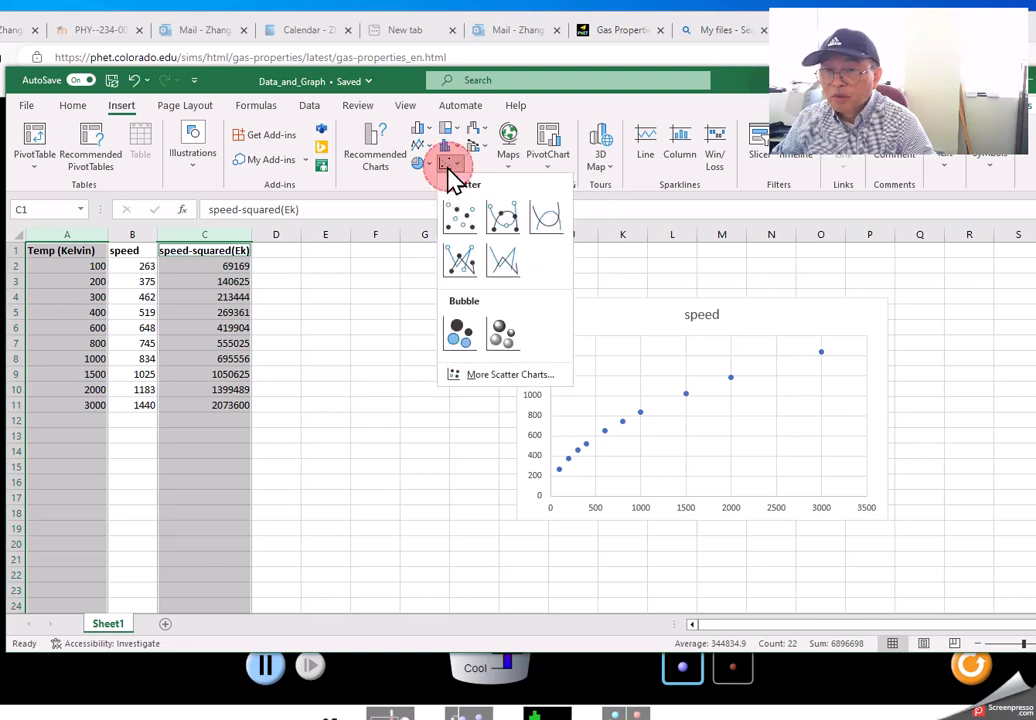
click(463, 222)
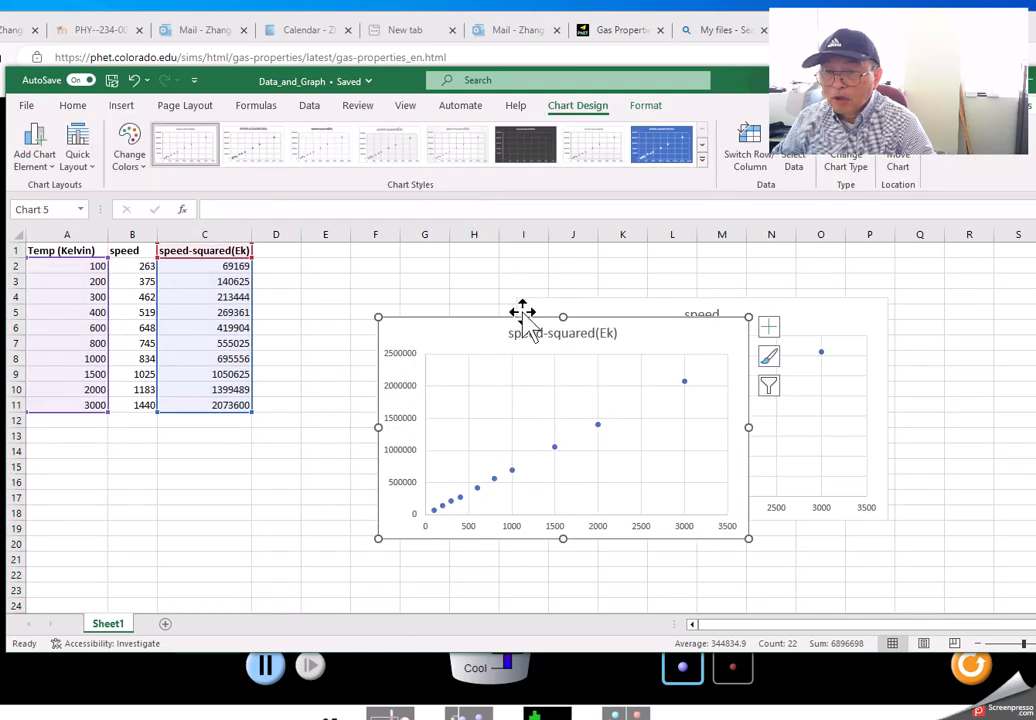
Step: Arrange the speed-squared(Ek) and speed charts side by side next to the data, narrowing the speed-squared(Ek) chart so they do not overlap
drag(527, 331, 492, 370)
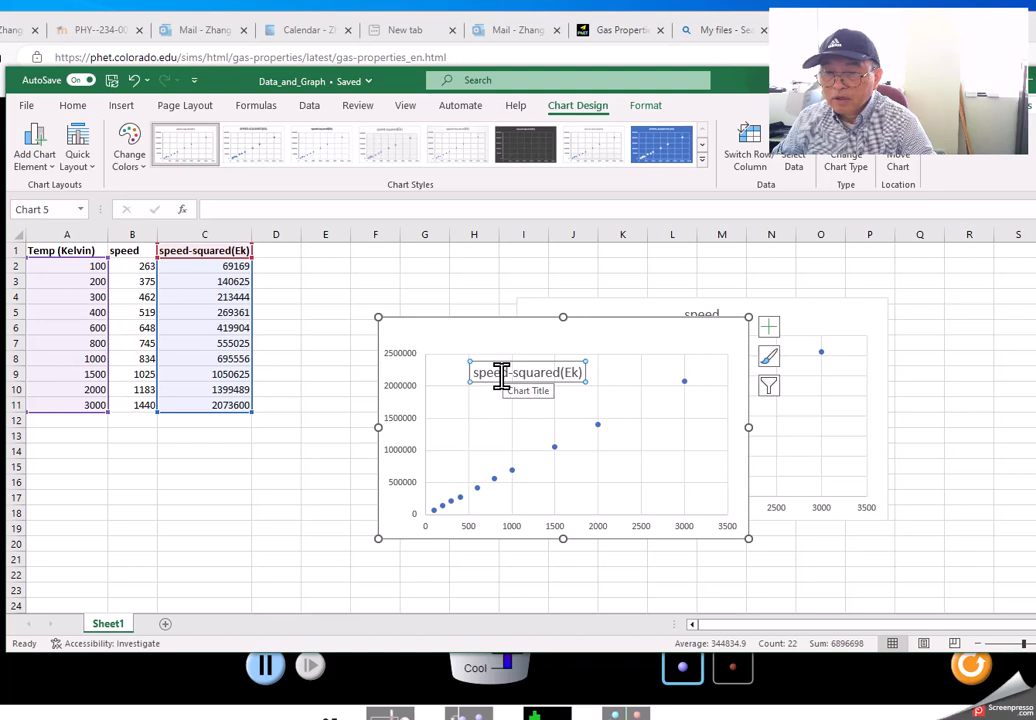
drag(510, 362, 525, 321)
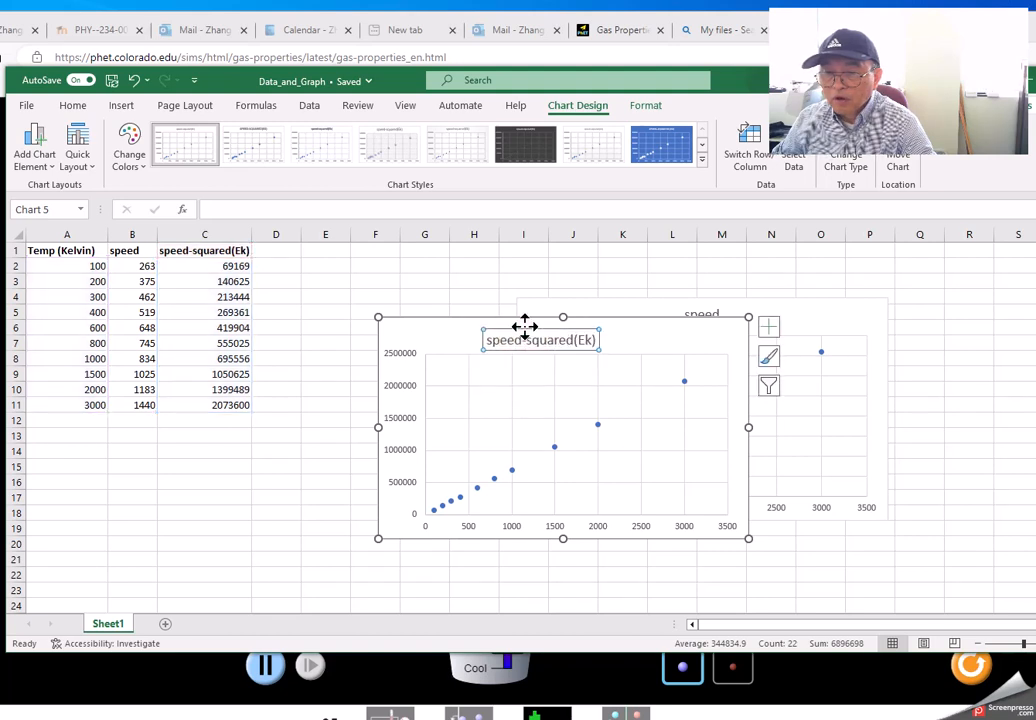
drag(637, 311, 761, 303)
click(504, 361)
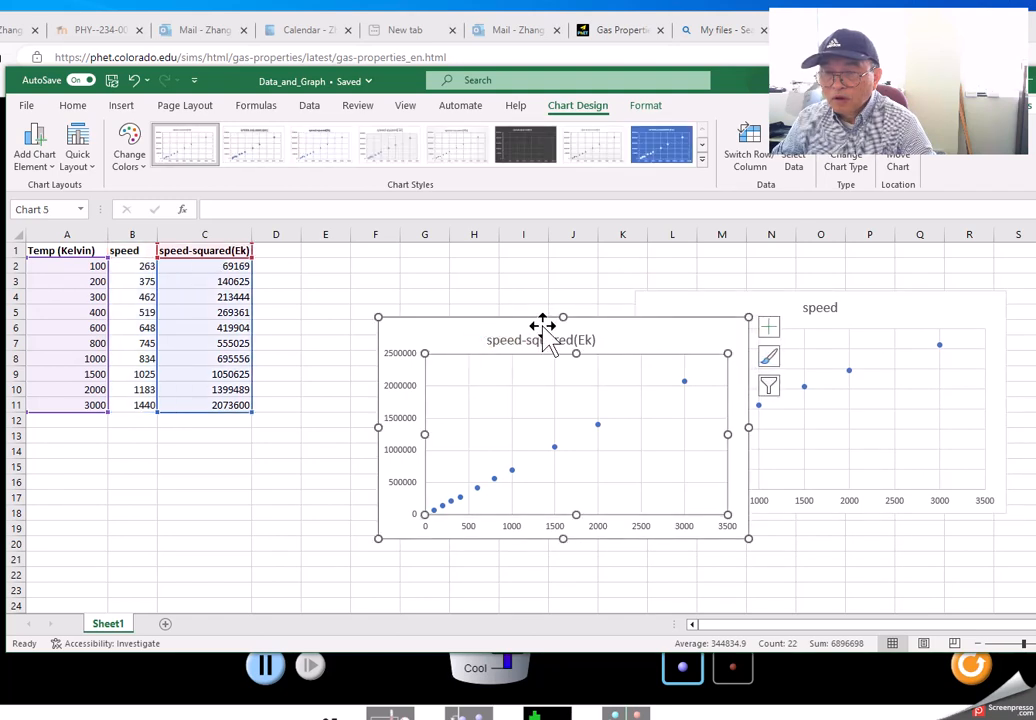
drag(550, 319, 449, 284)
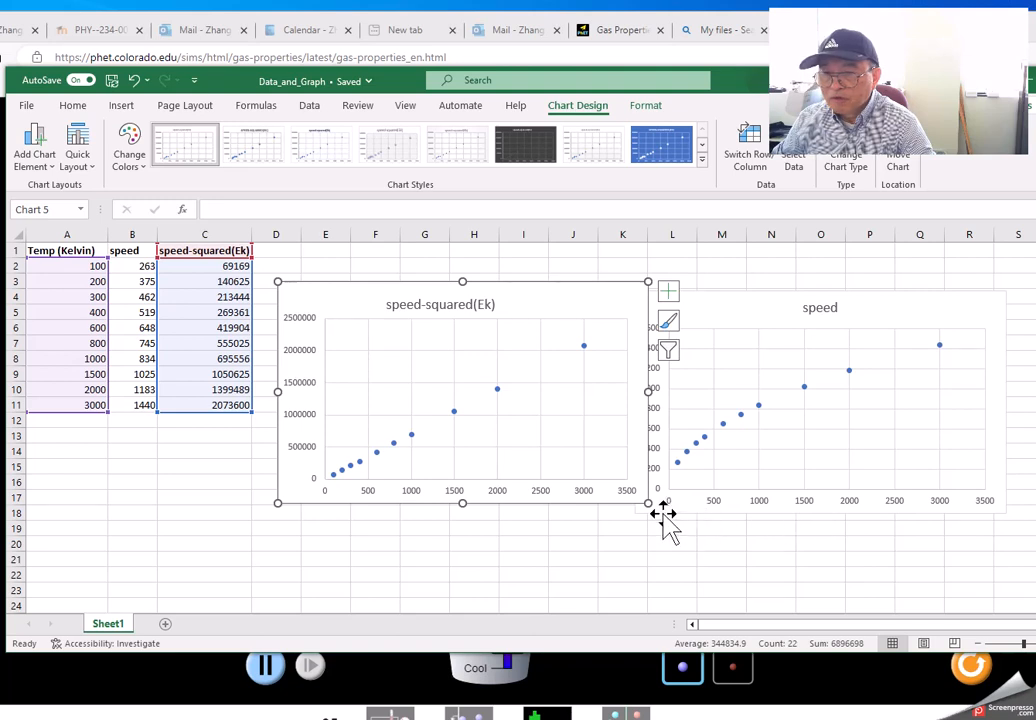
drag(650, 505, 626, 503)
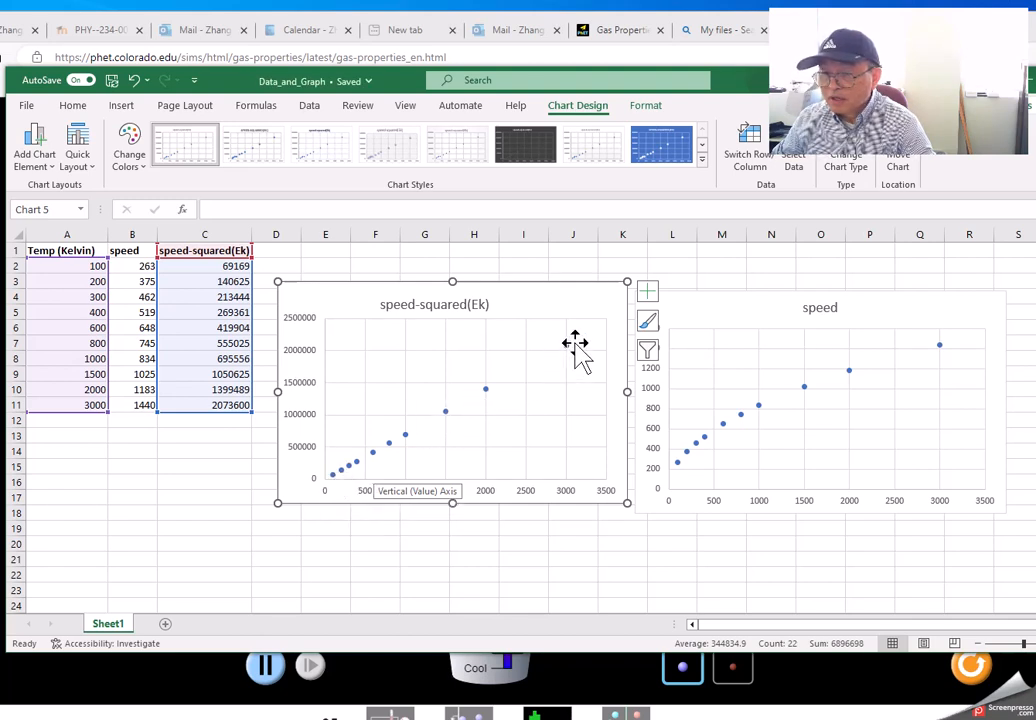
mouse_move(342, 485)
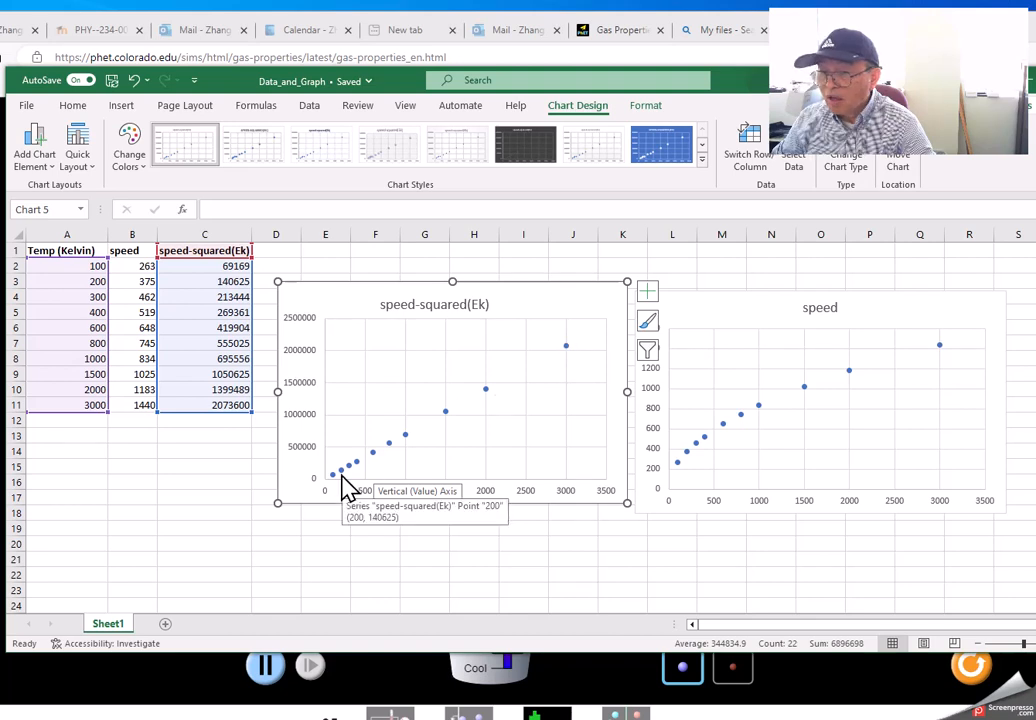